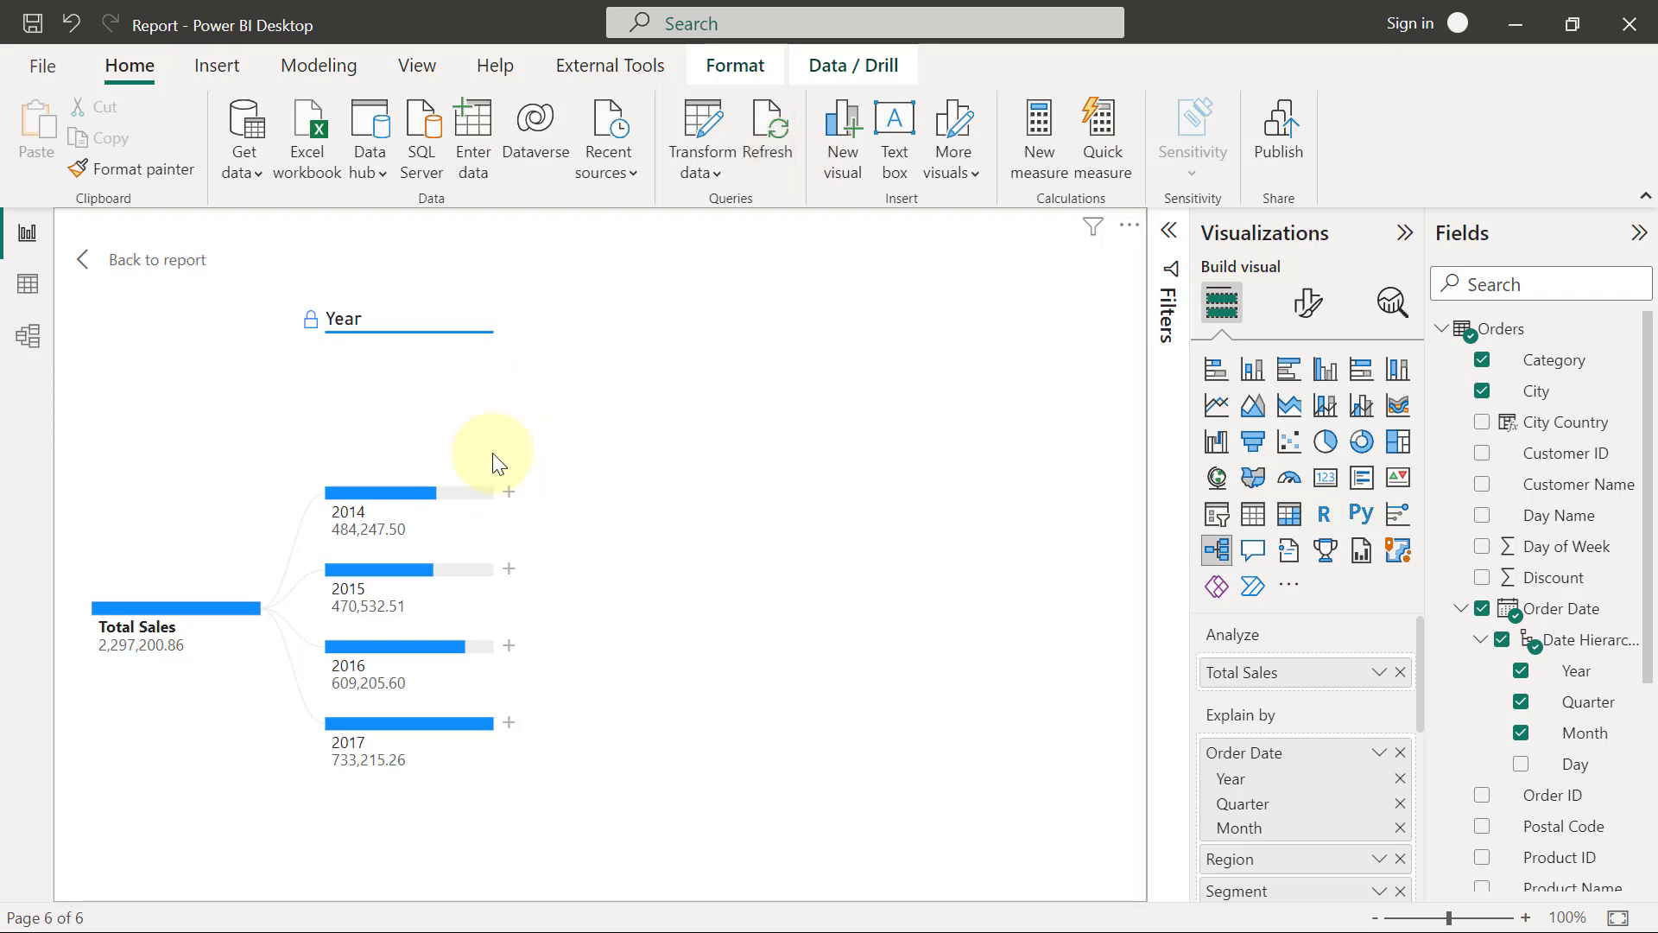
- Open the split options on the 2015 bar of the Total Sales decomposition tree
{"action": "left_click", "coordinate": [506, 570]}
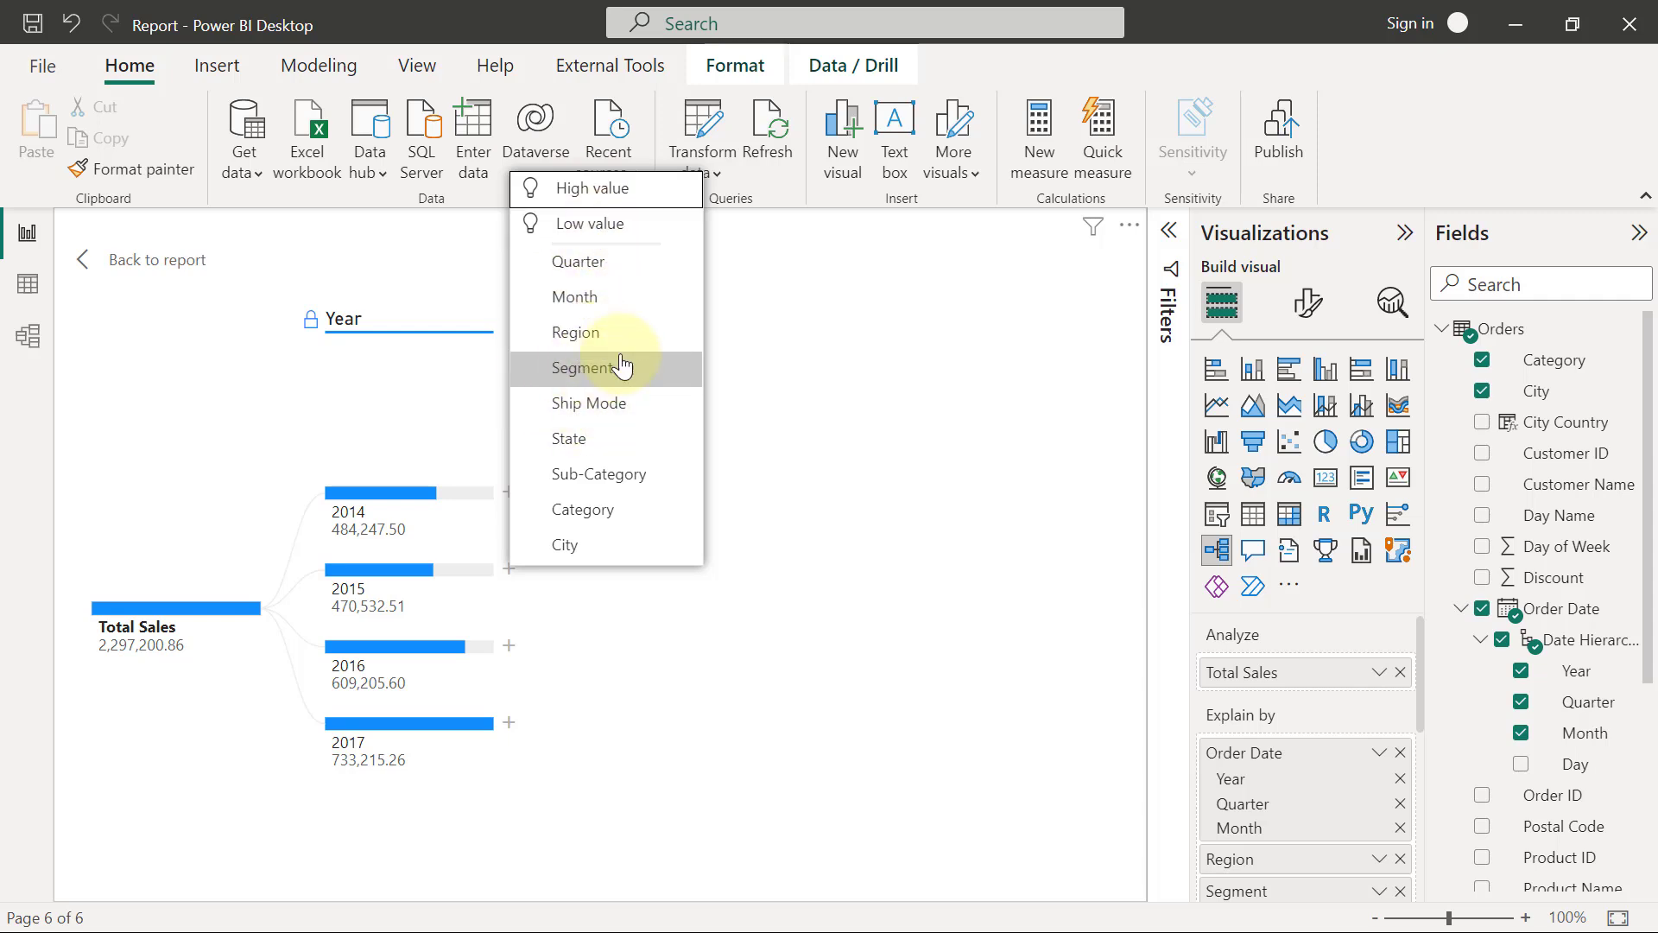
- Expand the 2015 node by High value, splitting it into Ship Mode categories
{"action": "left_click", "coordinate": [633, 193]}
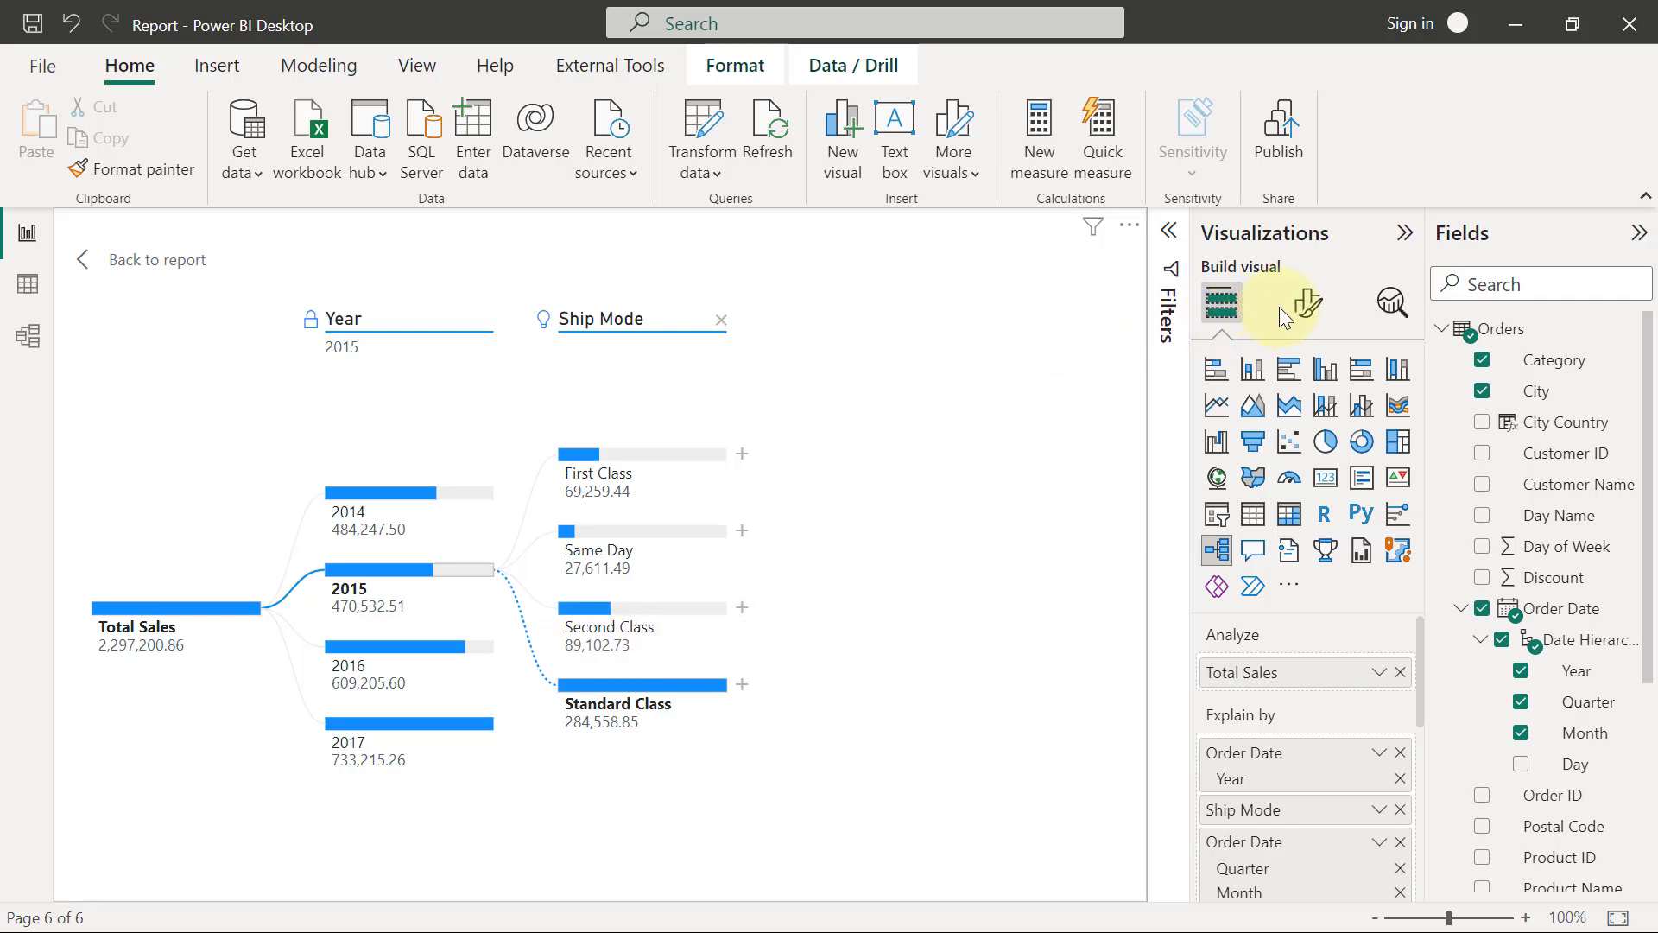
- Color the tree's positive bars navy #0e1a77 and negative bars light blue
{"action": "left_click", "coordinate": [1302, 308]}
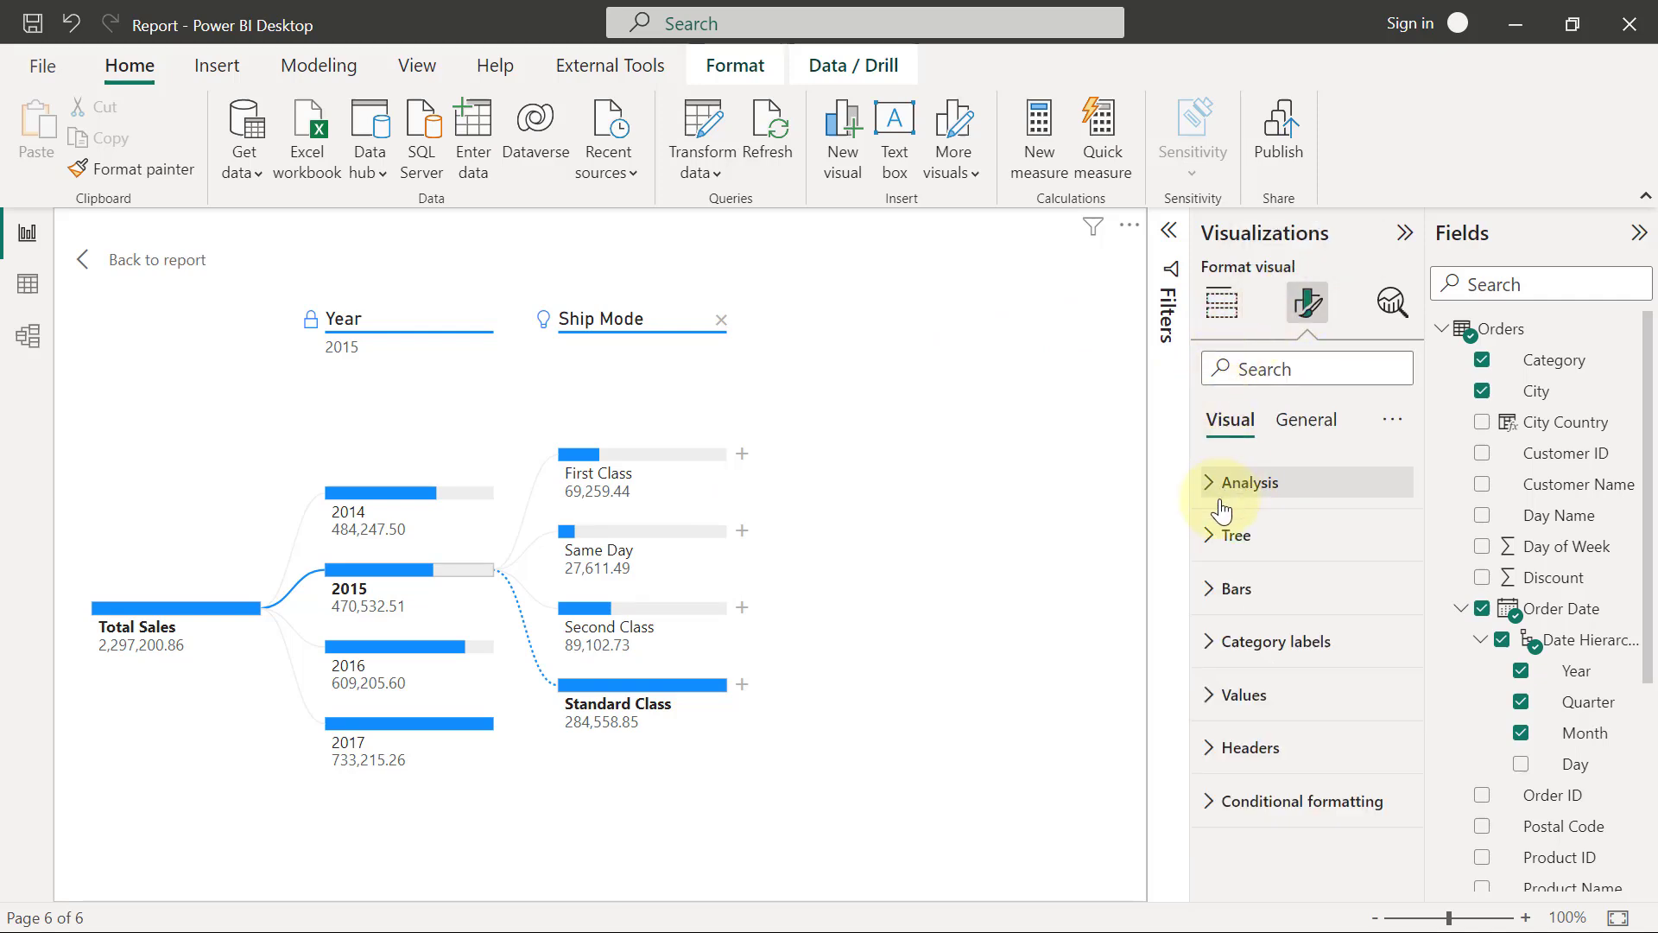
{"action": "left_click", "coordinate": [1206, 589]}
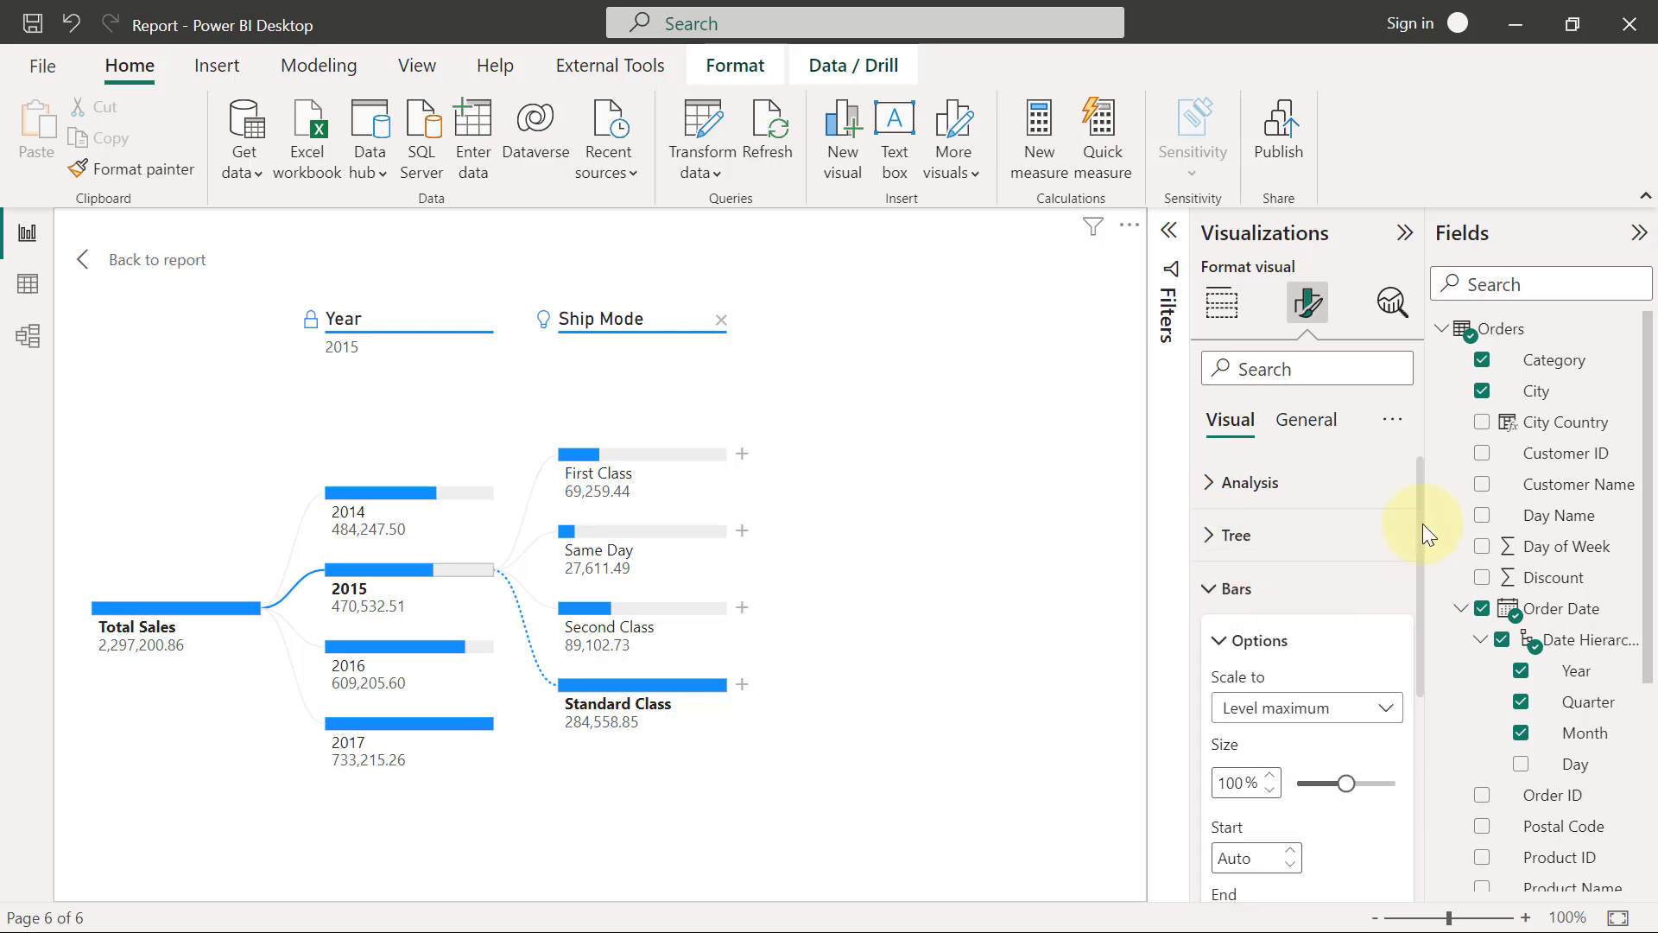
{"action": "scroll", "coordinate": [1334, 648], "scroll_direction": "down", "scroll_amount": 2}
{"action": "left_click", "coordinate": [1244, 733]}
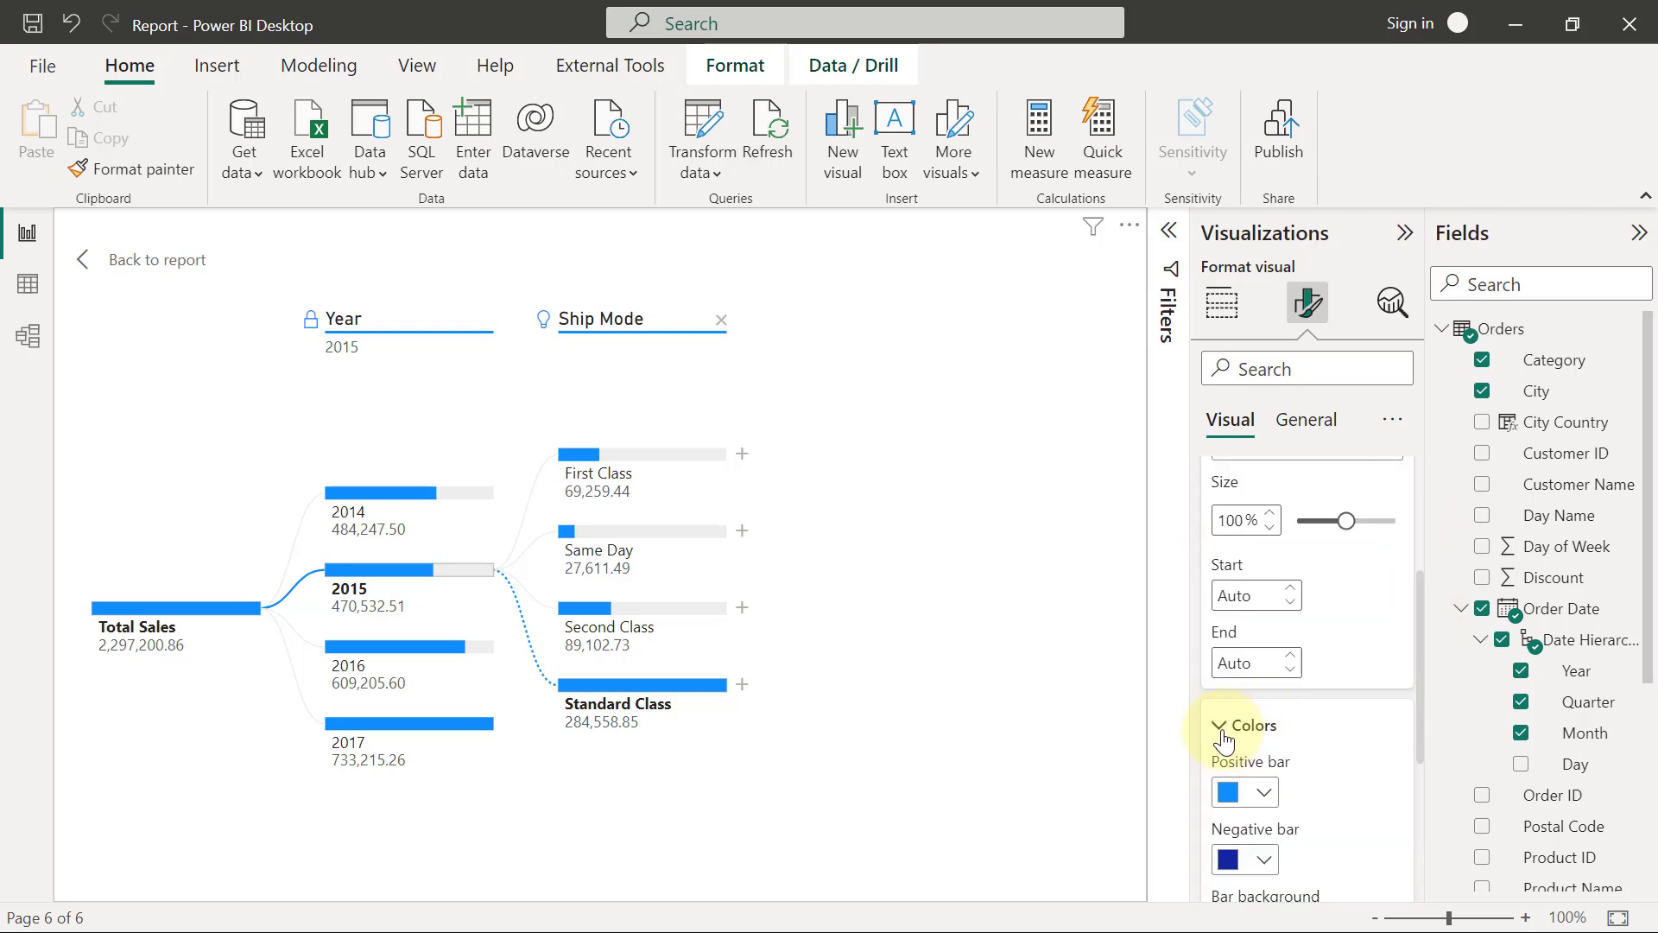
{"action": "left_click", "coordinate": [1265, 793]}
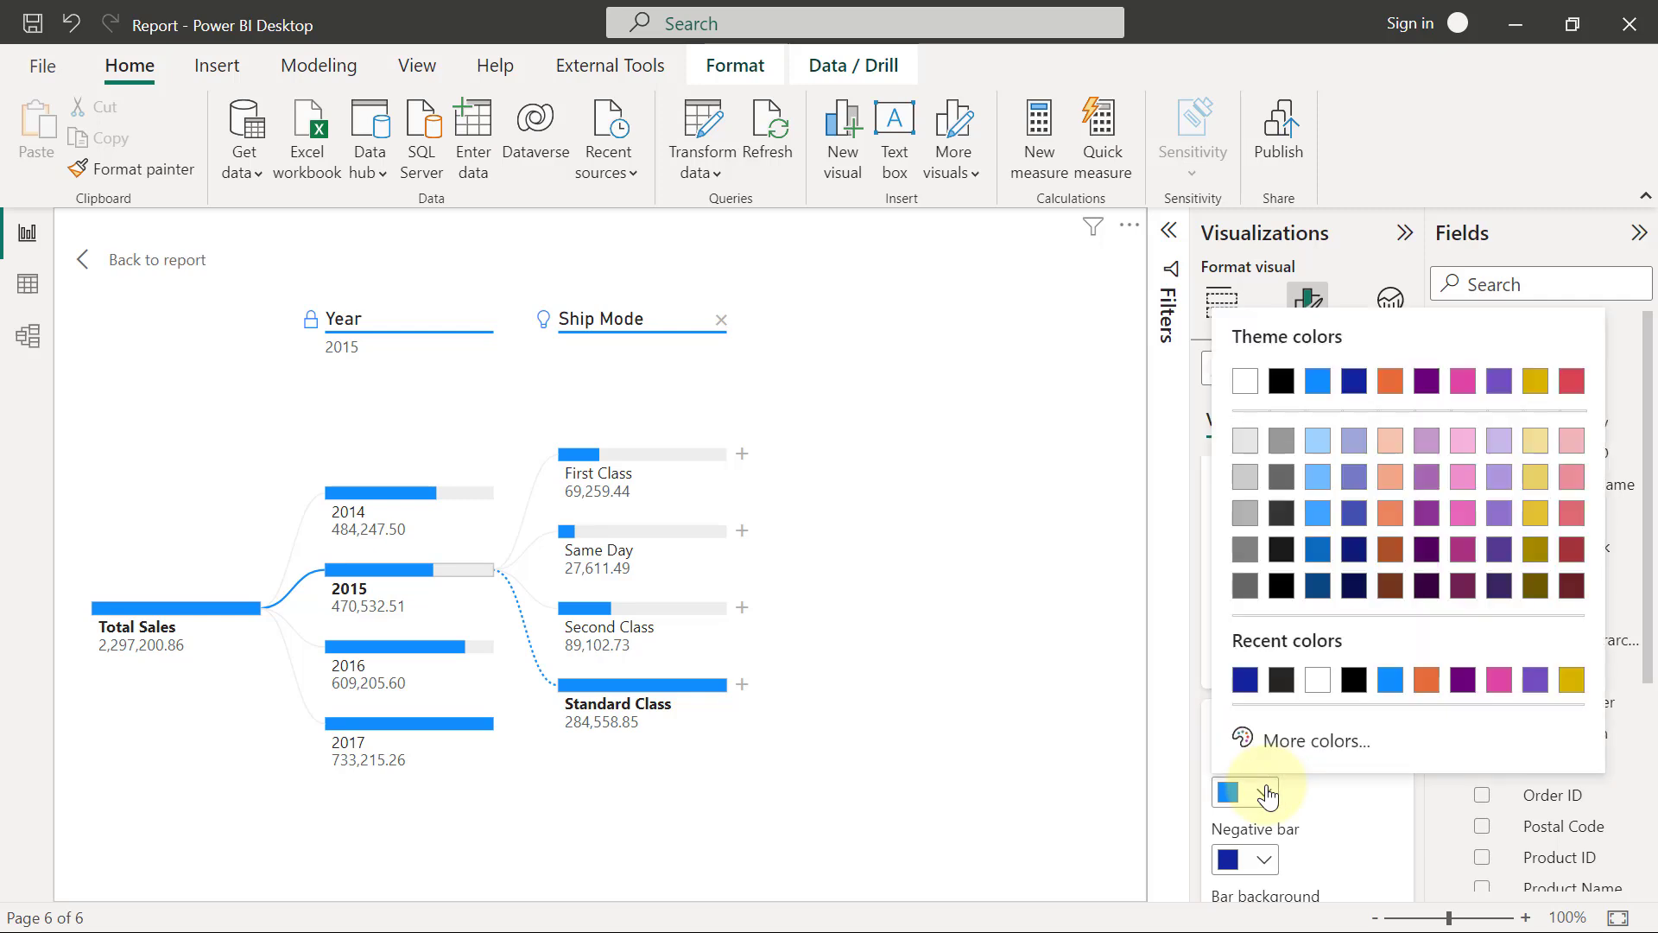
{"action": "left_click", "coordinate": [1353, 558]}
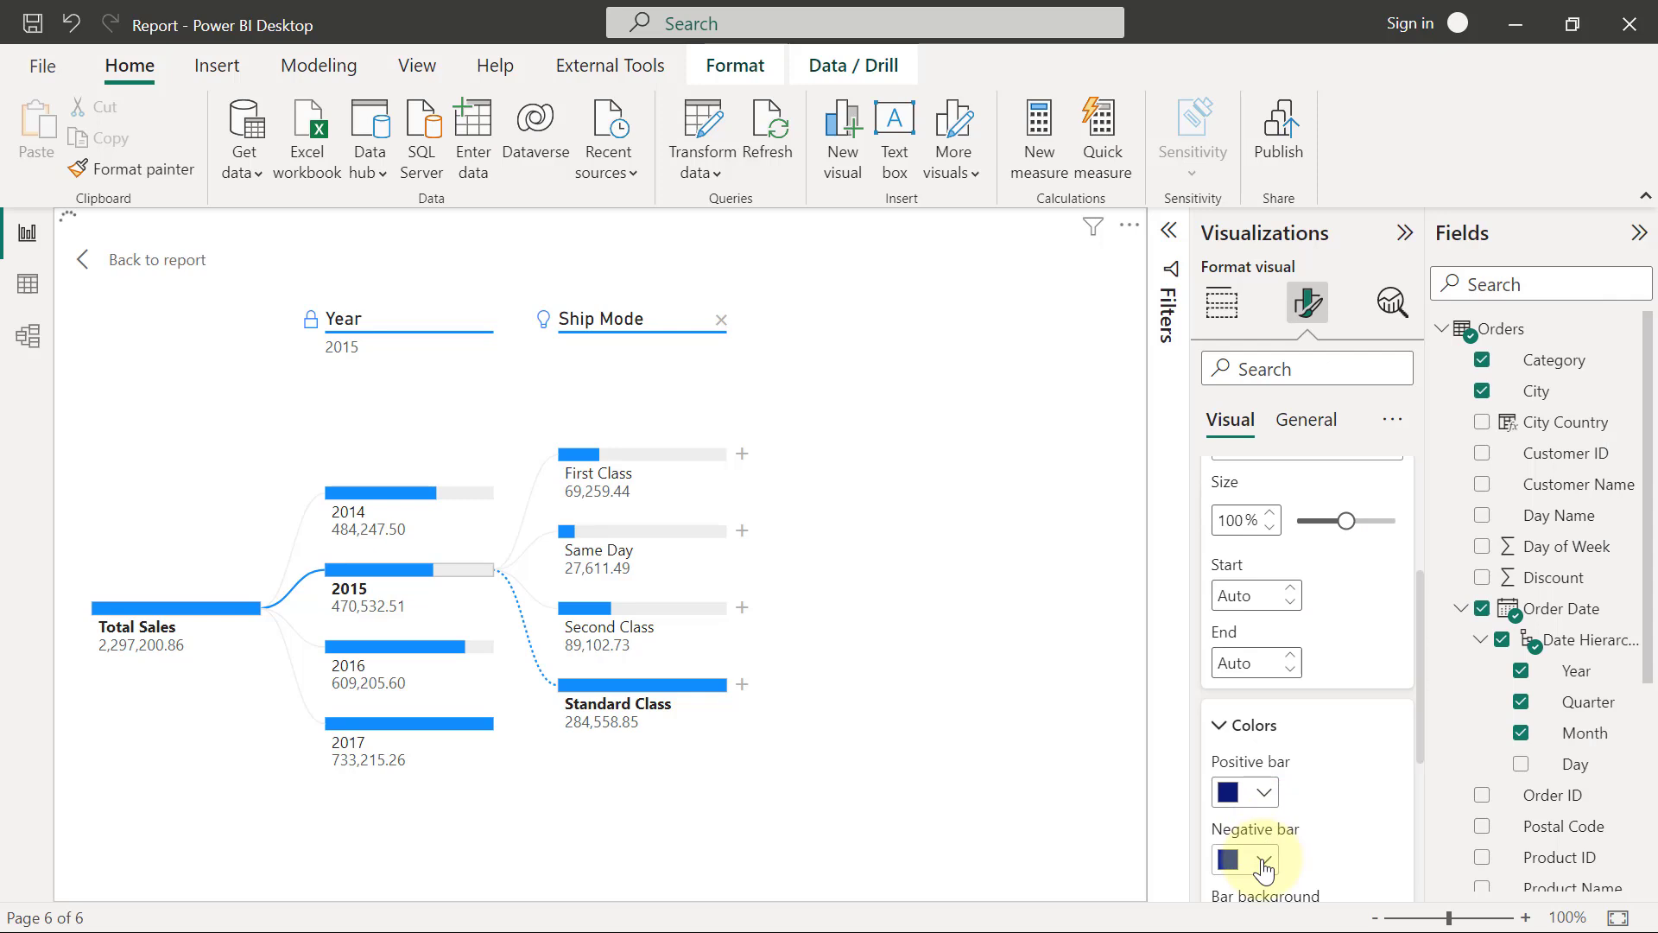
{"action": "left_click", "coordinate": [1265, 864]}
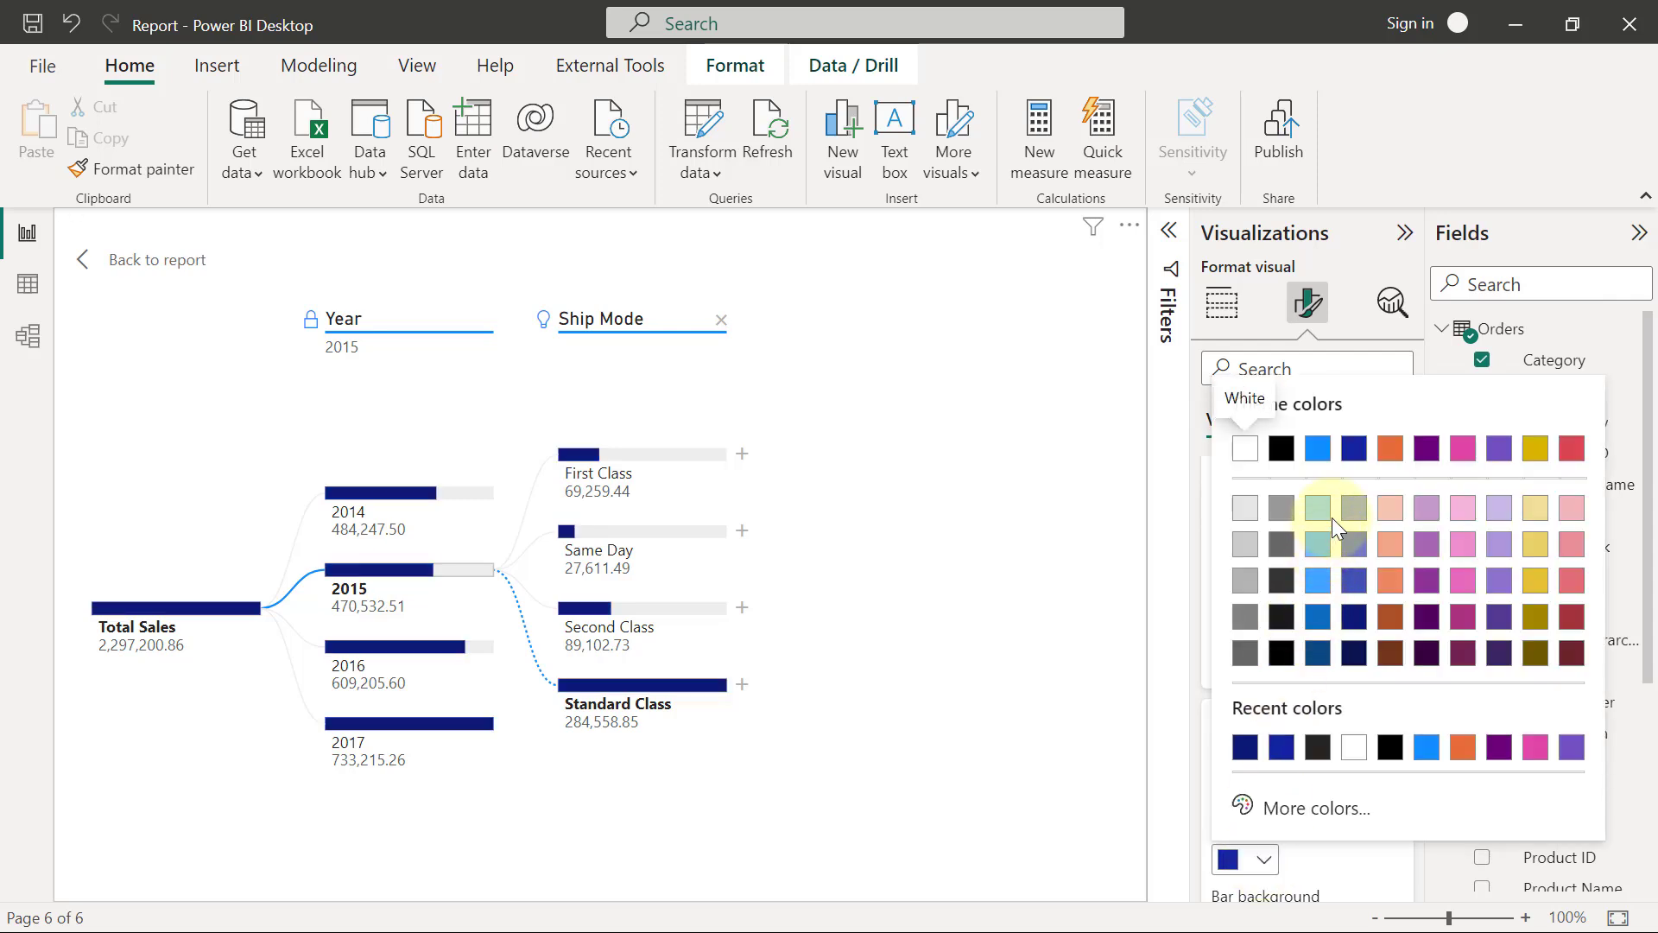
{"action": "left_click", "coordinate": [1314, 556]}
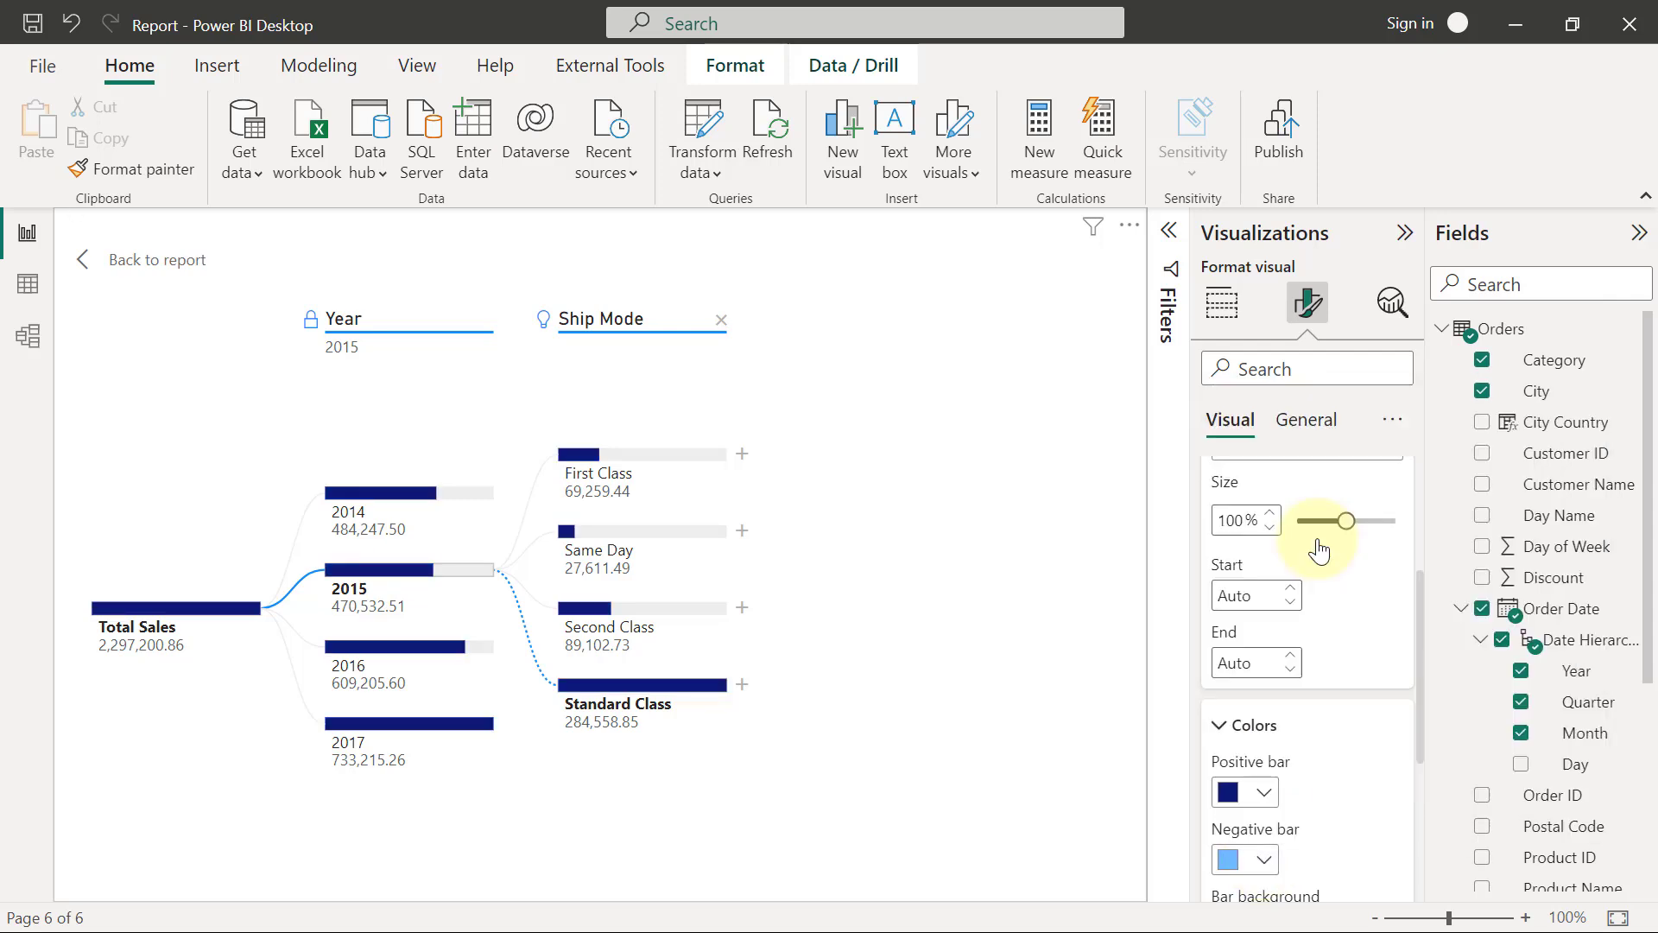